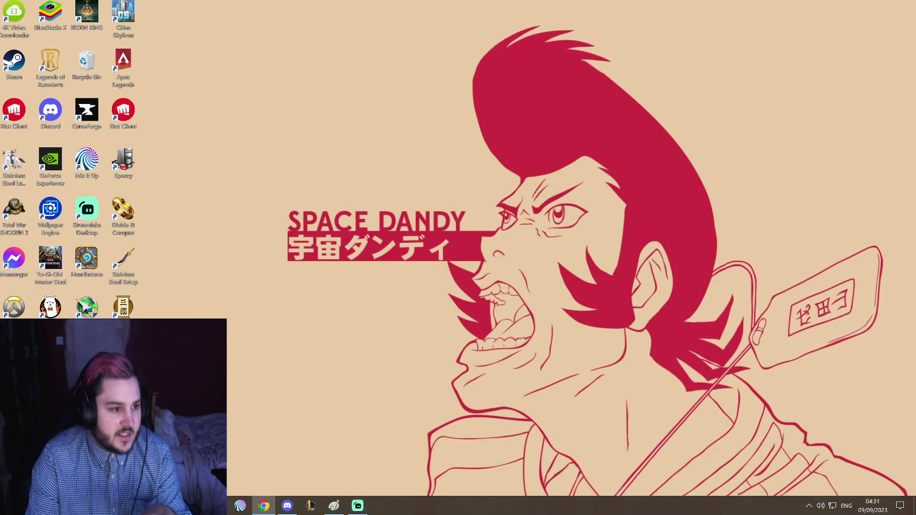
# - Switch to Chrome and examine the 64-bit x64 Windows download entry and address of the 7-Zip website
pyautogui.click(263, 506)
pyautogui.doubleClick(289, 81)
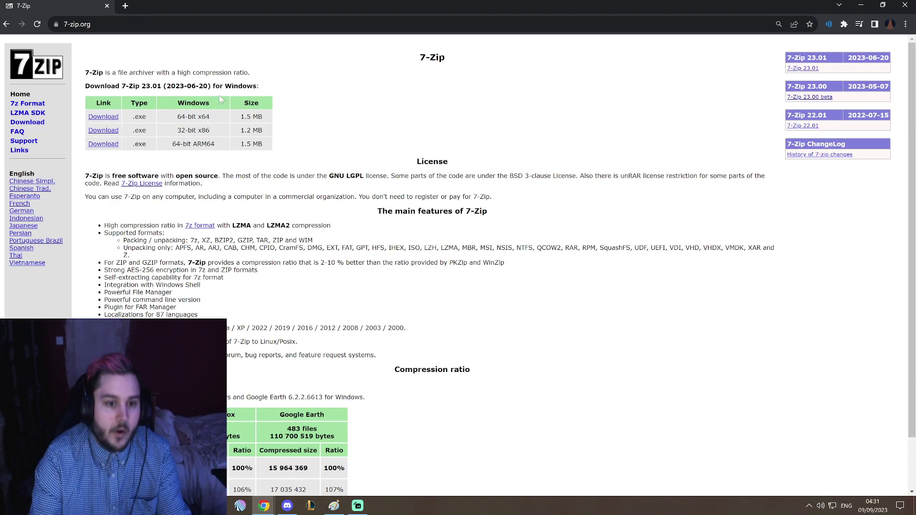
pyautogui.scroll(5, 221, 99)
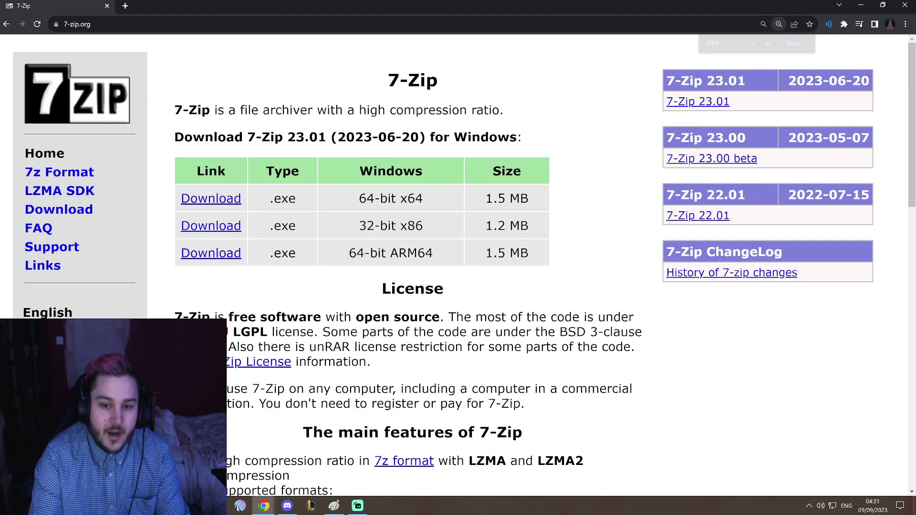
pyautogui.moveTo(366, 199); pyautogui.dragTo(424, 198)
pyautogui.moveTo(366, 199); pyautogui.dragTo(424, 199)
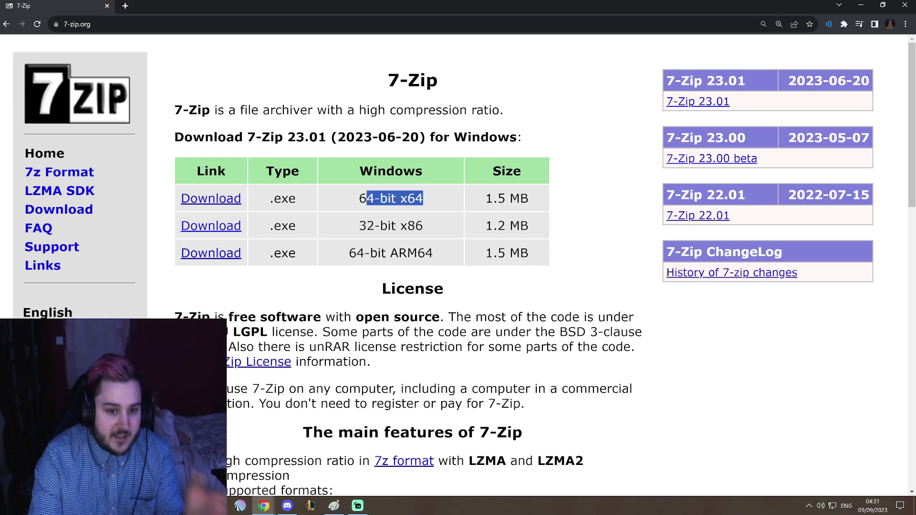
pyautogui.click(270, 202)
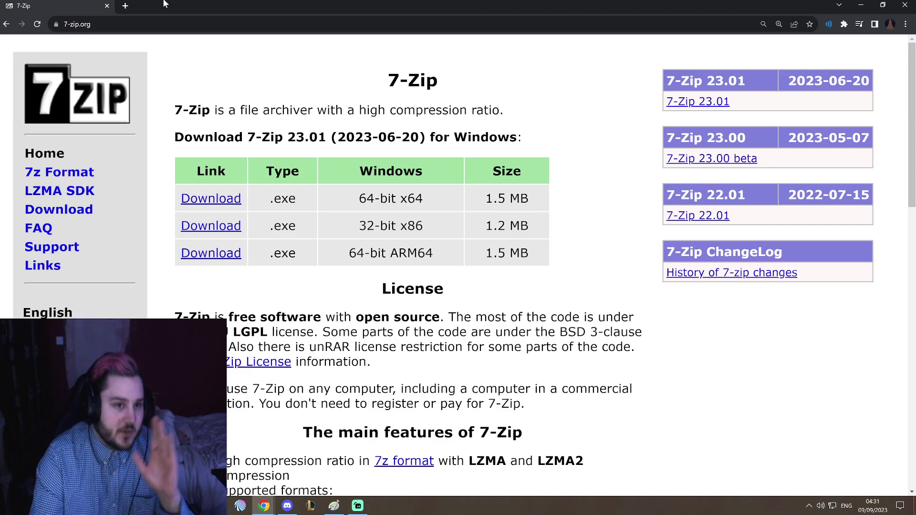
pyautogui.click(260, 24)
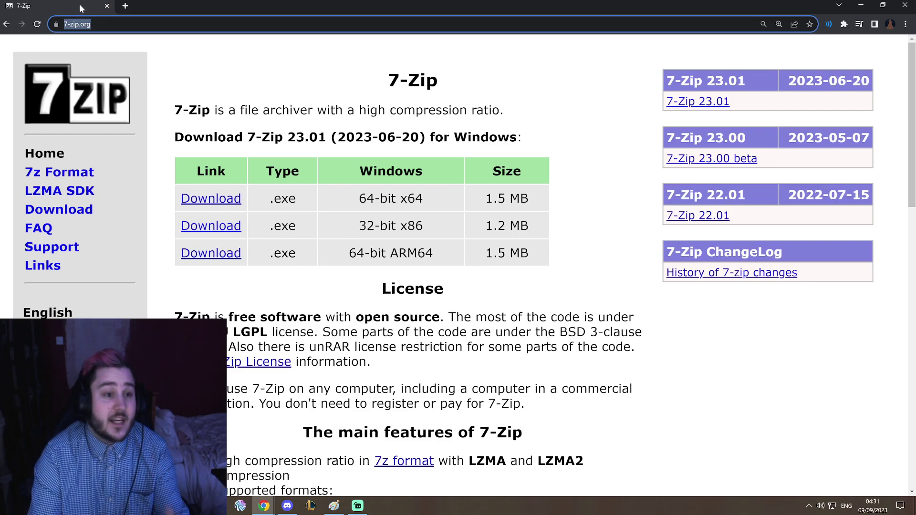
pyautogui.press('super+d')
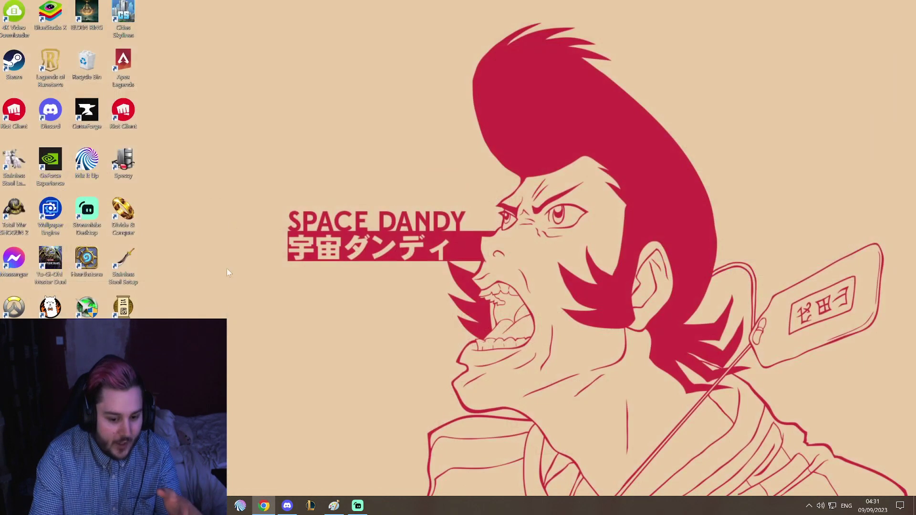
# - Switch to Discord and download the Cyberpunk Urgot Rose Quartz V1.0 skin file from the cyberpunk-urgot channel
pyautogui.click(287, 505)
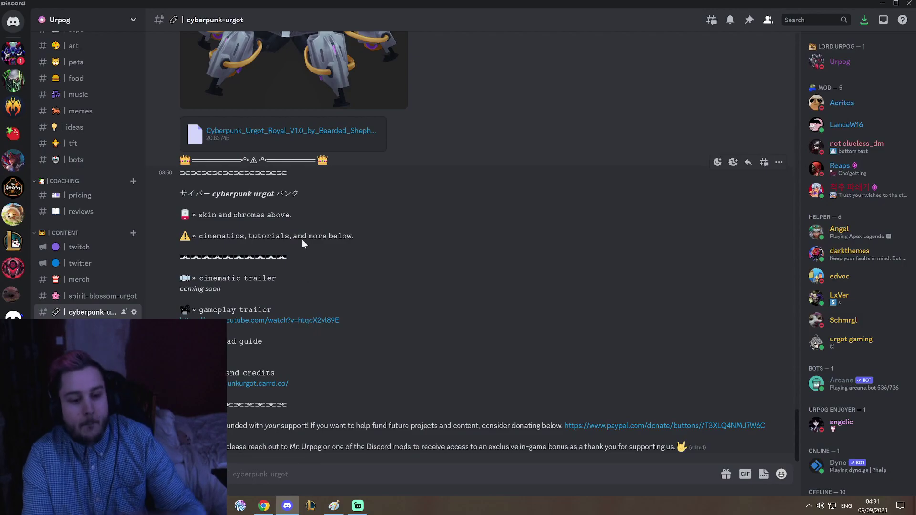
pyautogui.scroll(3, 292, 253)
pyautogui.scroll(7, 318, 236)
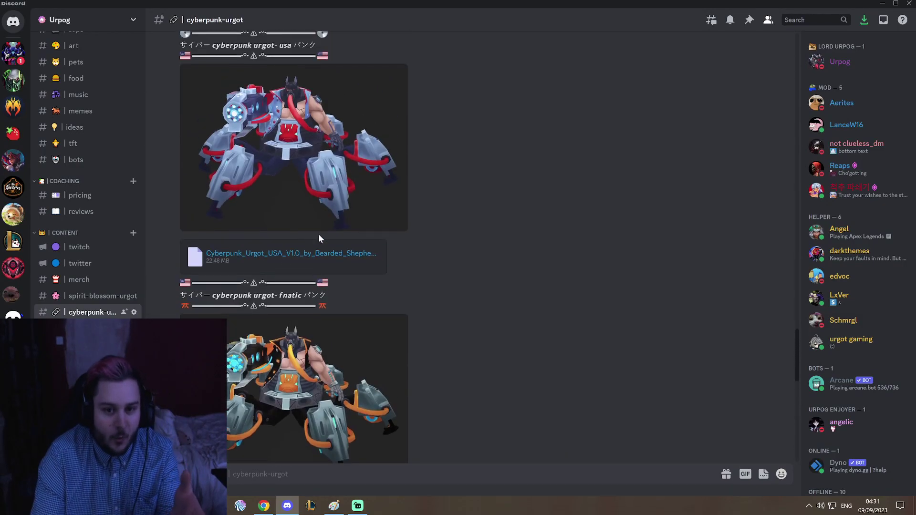
pyautogui.scroll(4, 305, 286)
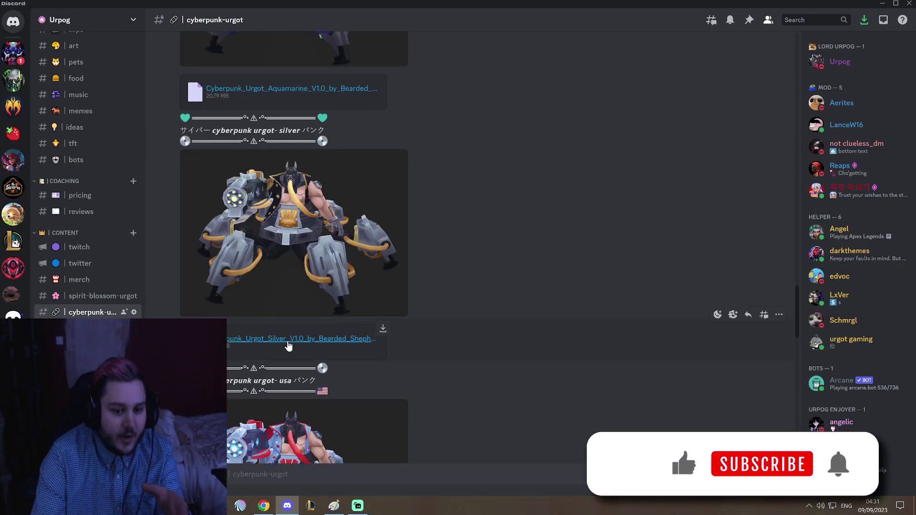
pyautogui.scroll(1, 288, 344)
pyautogui.scroll(8, 290, 340)
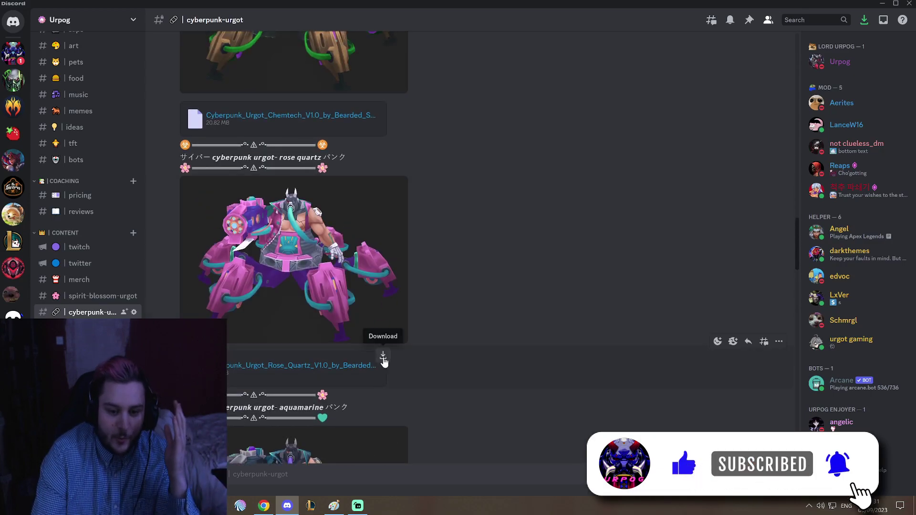
pyautogui.click(383, 357)
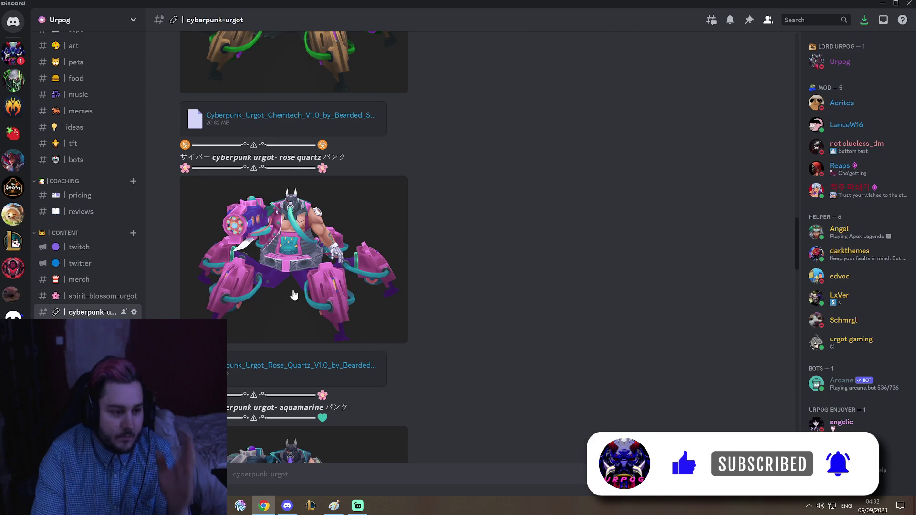
# - Open the Downloads folder in File Explorer and check for the downloaded Cyberpunk Urgot Rose Quartz file
pyautogui.press('super')
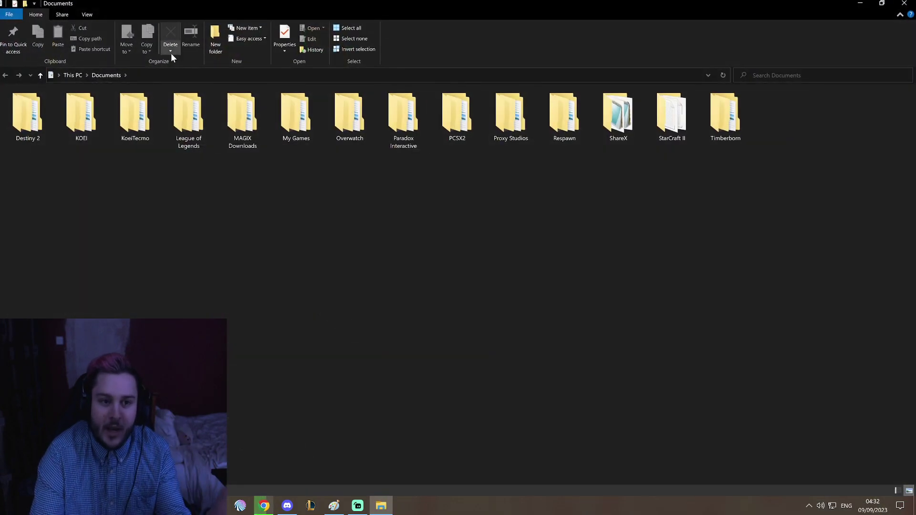
pyautogui.click(73, 75)
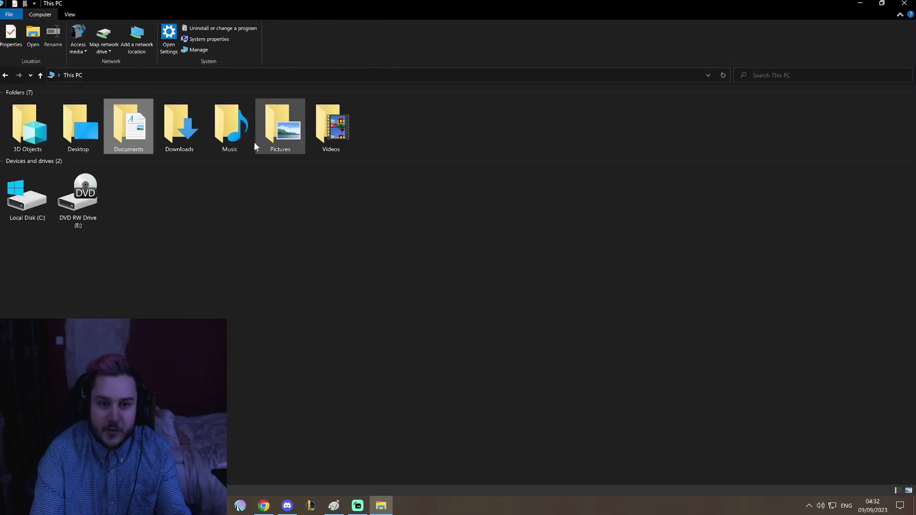
pyautogui.doubleClick(177, 125)
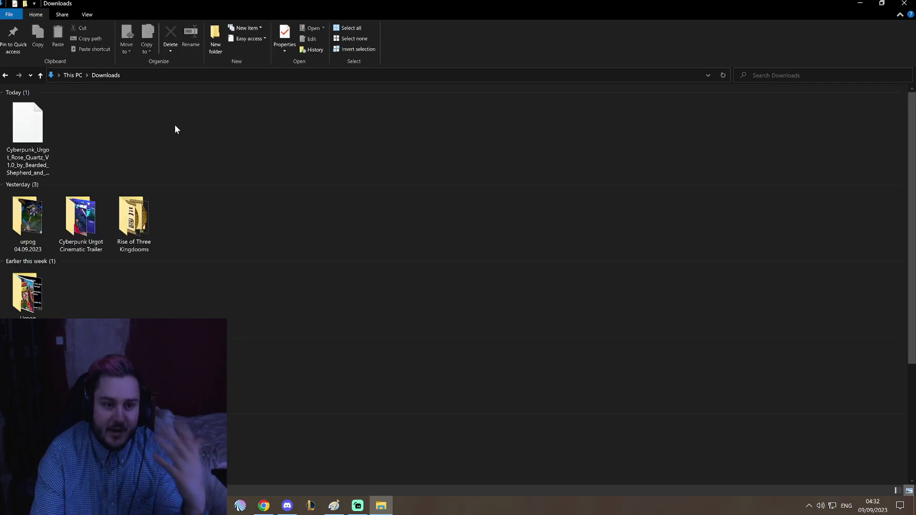
pyautogui.click(42, 145)
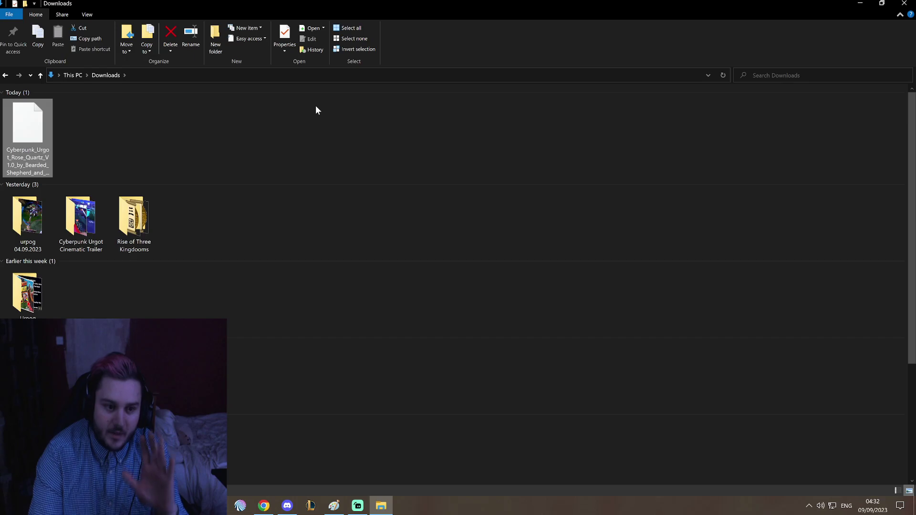
pyautogui.click(856, 7)
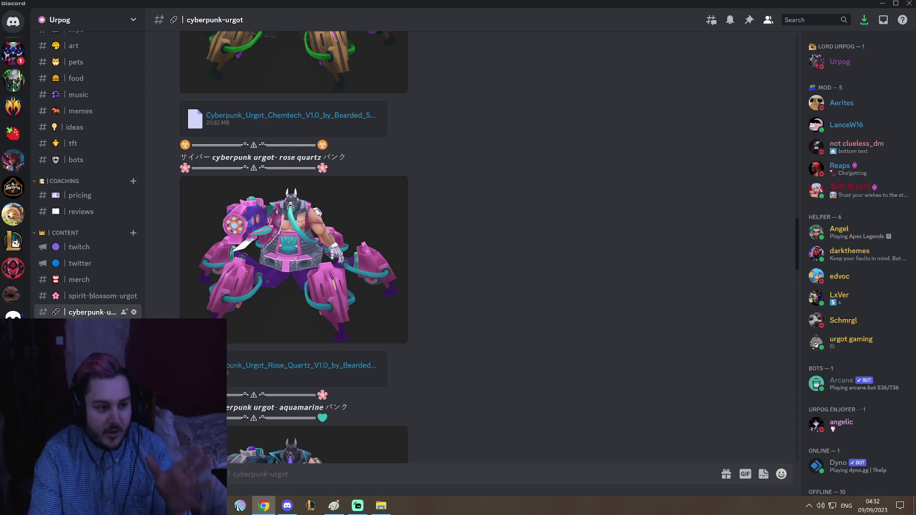
# - Switch to the KillerSkins home page in Chrome and follow its CSLoL-Manager download link to the GitHub releases
pyautogui.hotkey('alt', 'Tab')
pyautogui.doubleClick(348, 94)
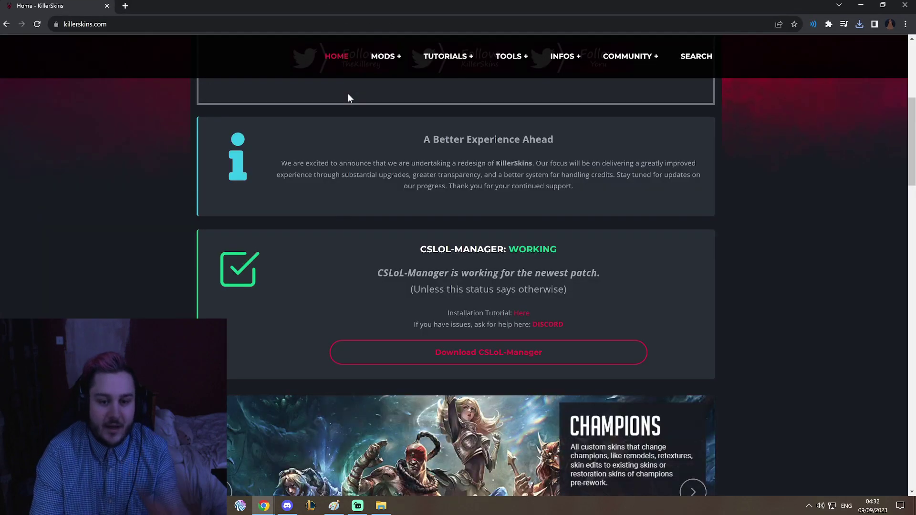
pyautogui.scroll(6, 347, 224)
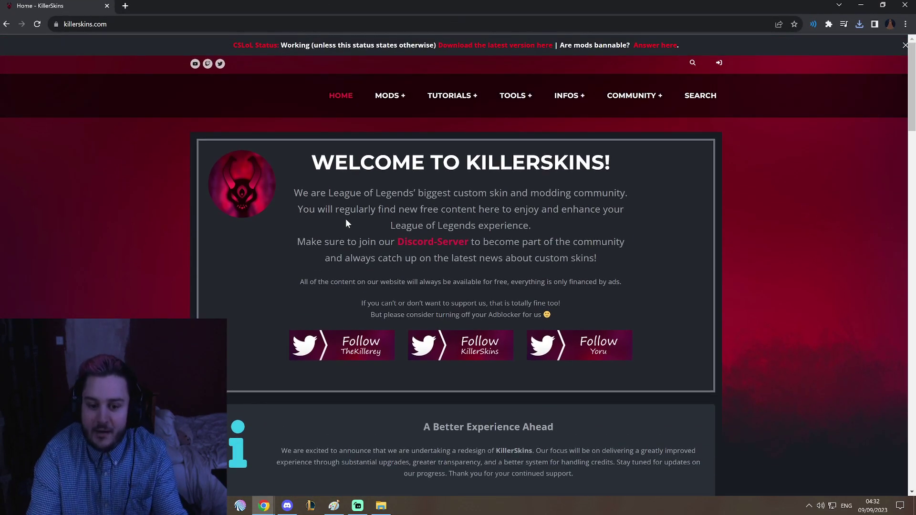
pyautogui.scroll(-5, 141, 253)
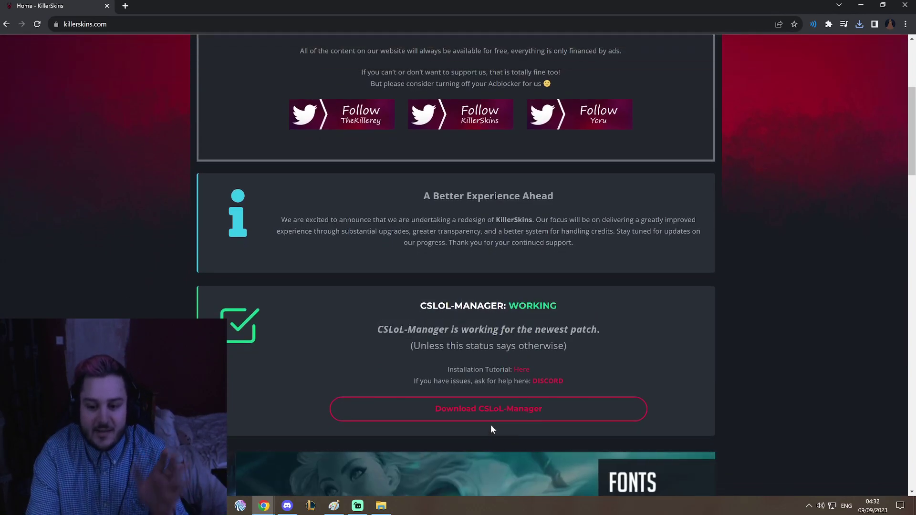
pyautogui.click(497, 409)
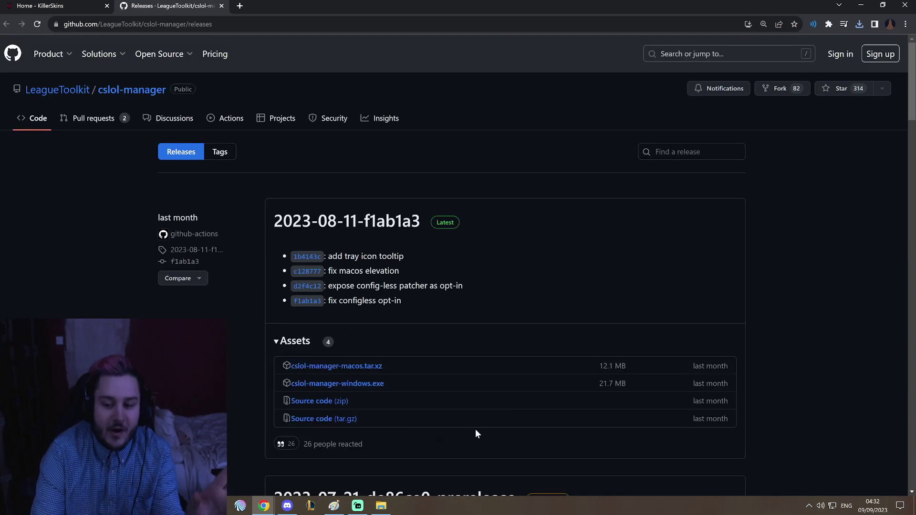
# - Download cslol-manager-windows.exe from the assets of release 2023-08-11-f1ab1a3
pyautogui.hotkey('ctrl', '+')
pyautogui.hotkey('ctrl', '+')
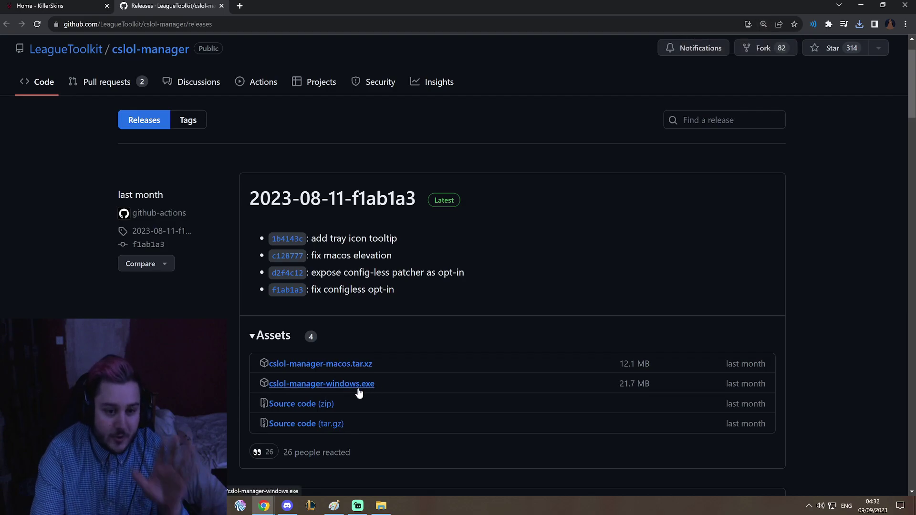
pyautogui.click(359, 389)
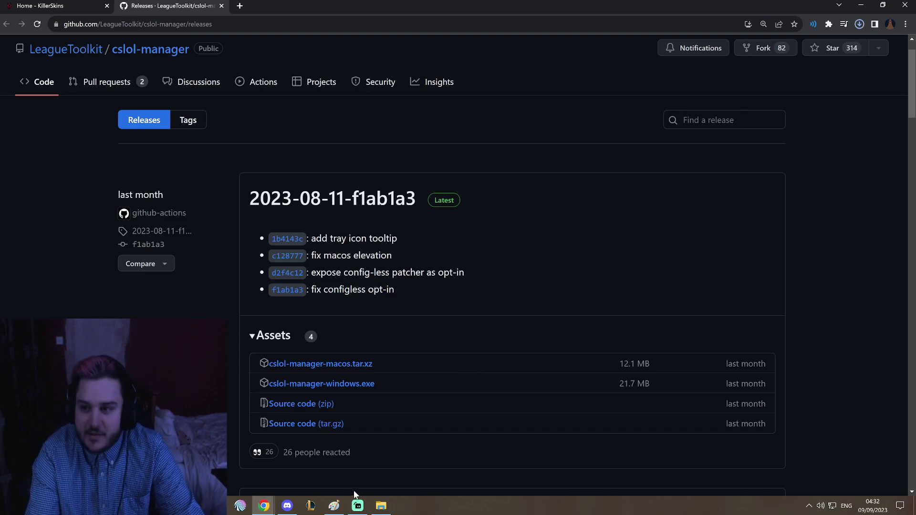
# - Switch to File Explorer and extract cslol-manager-windows directly into the Downloads folder with 7-Zip
pyautogui.click(381, 506)
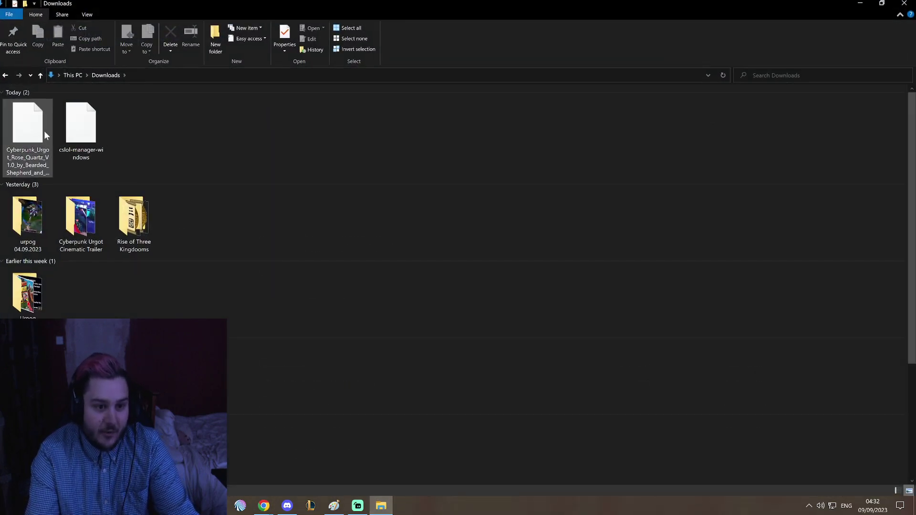
pyautogui.click(82, 125)
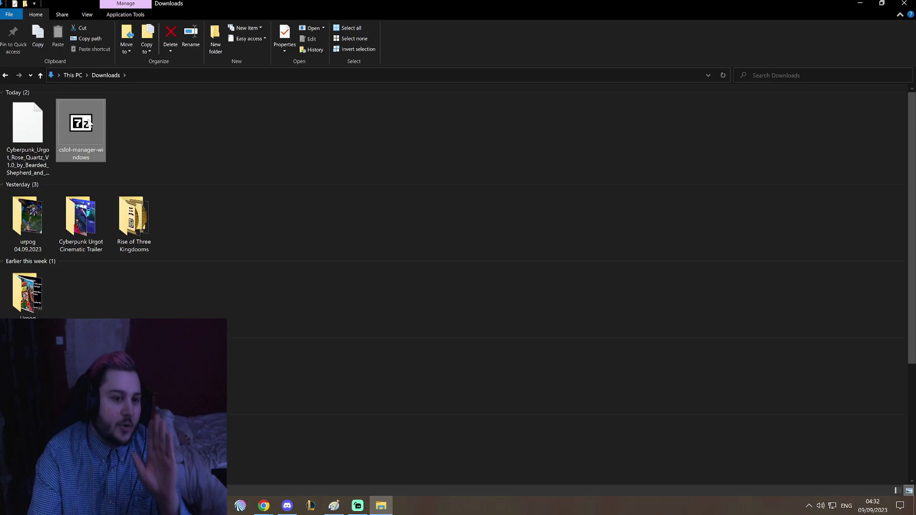
pyautogui.rightClick(90, 122)
pyautogui.press('Escape')
pyautogui.rightClick(93, 121)
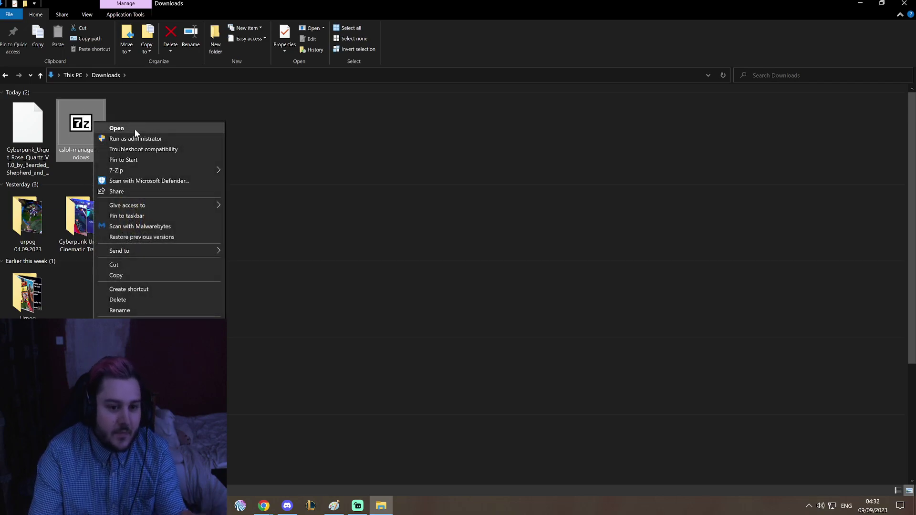
pyautogui.moveTo(128, 170)
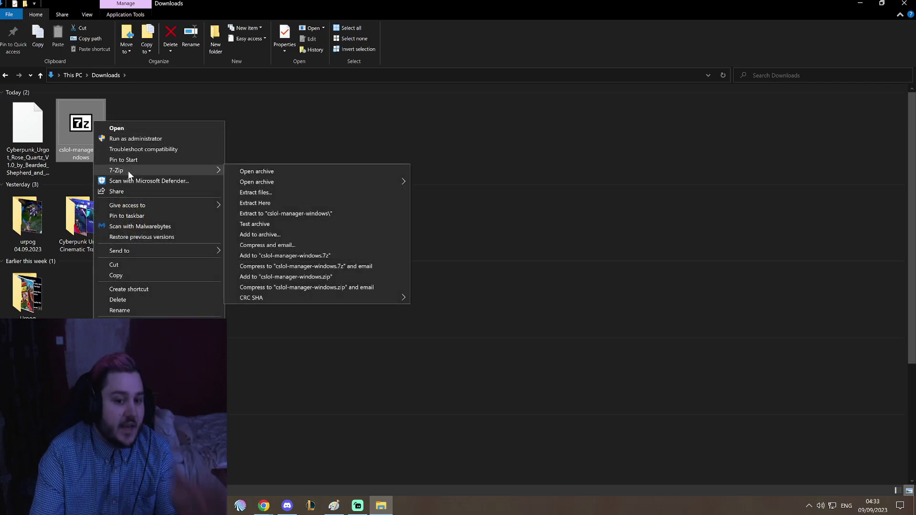
pyautogui.click(282, 203)
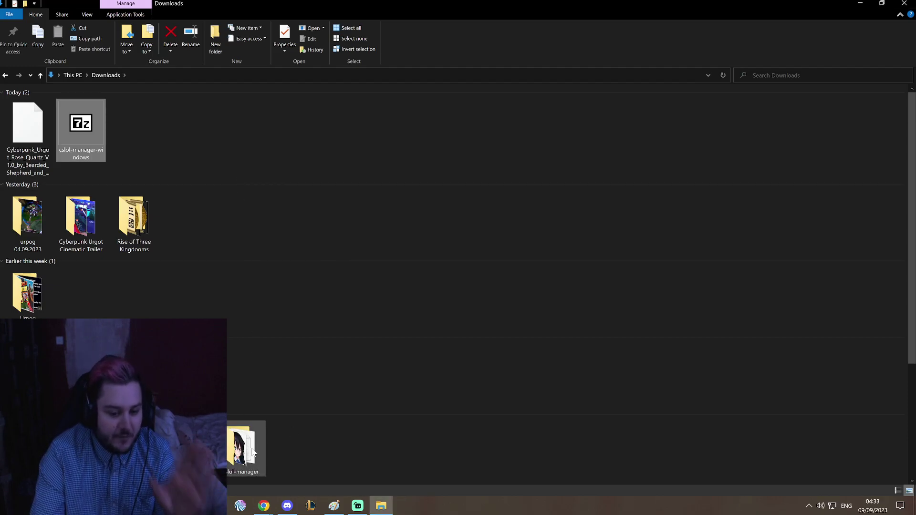
# - Launch the cslol-manager application from the extracted cslol-manager folder
pyautogui.doubleClick(248, 445)
pyautogui.doubleClick(47, 115)
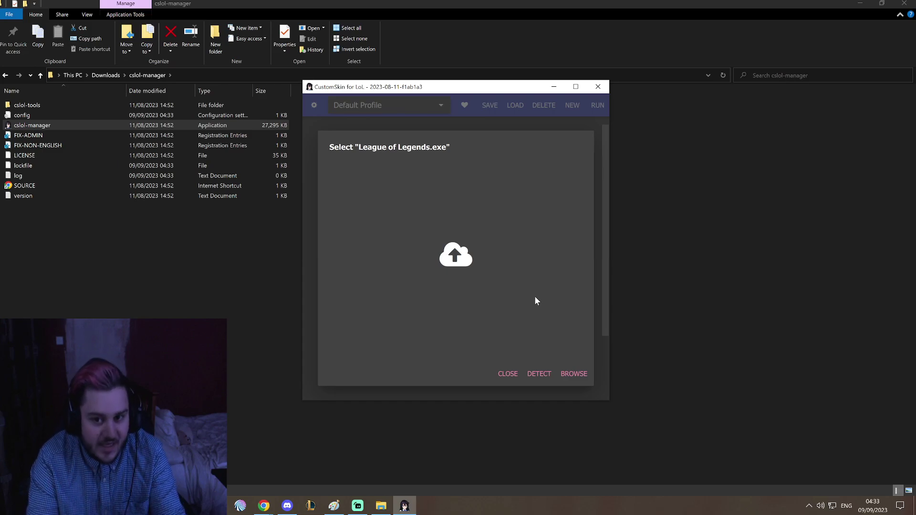
# - Browse to C: > Riot Games > League of Legends > Game and choose the League of Legends application as the game executable
pyautogui.click(567, 374)
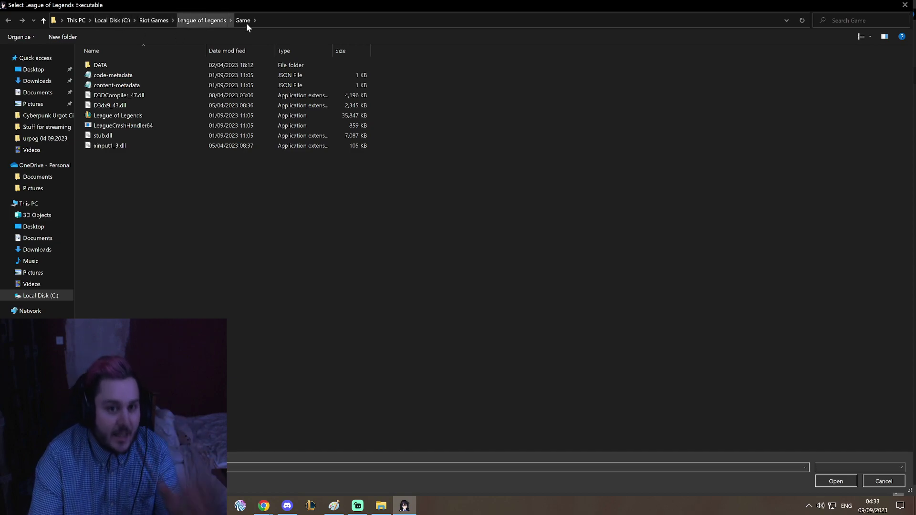
pyautogui.click(130, 117)
pyautogui.click(72, 21)
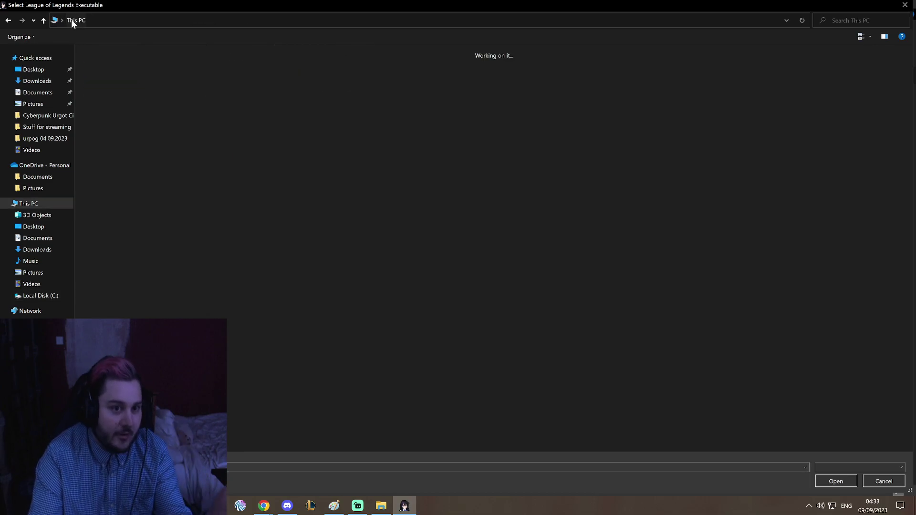
pyautogui.doubleClick(141, 142)
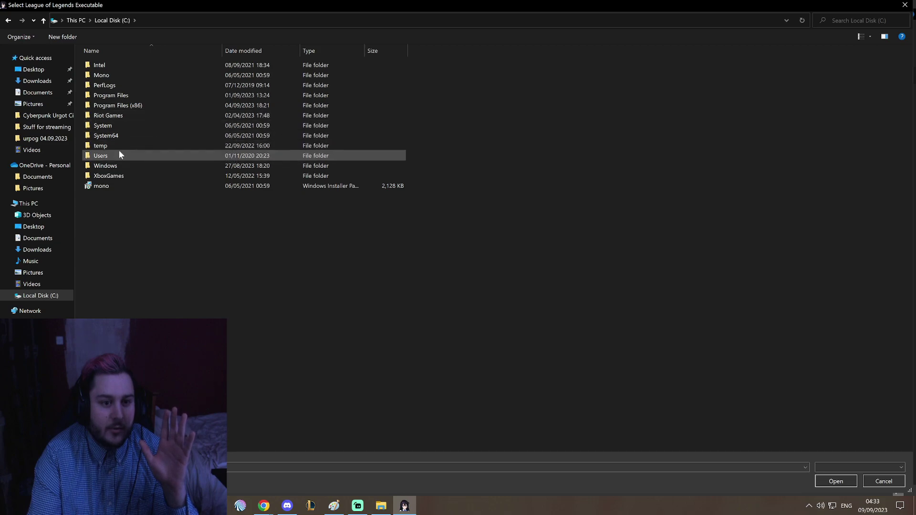
pyautogui.doubleClick(121, 116)
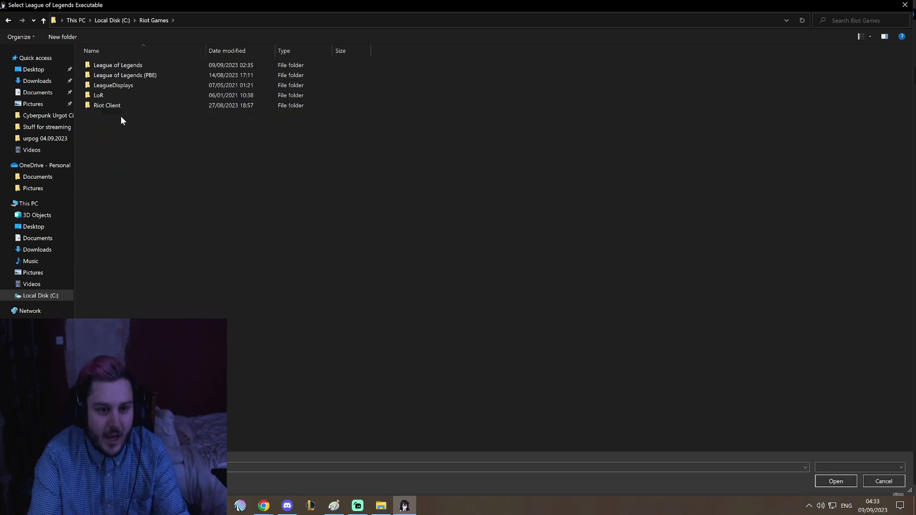
pyautogui.doubleClick(124, 65)
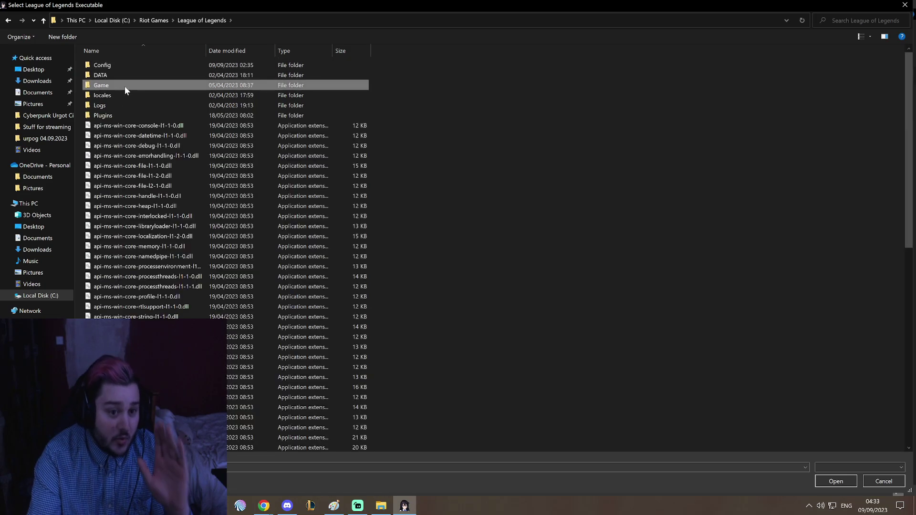
pyautogui.doubleClick(125, 86)
pyautogui.click(120, 116)
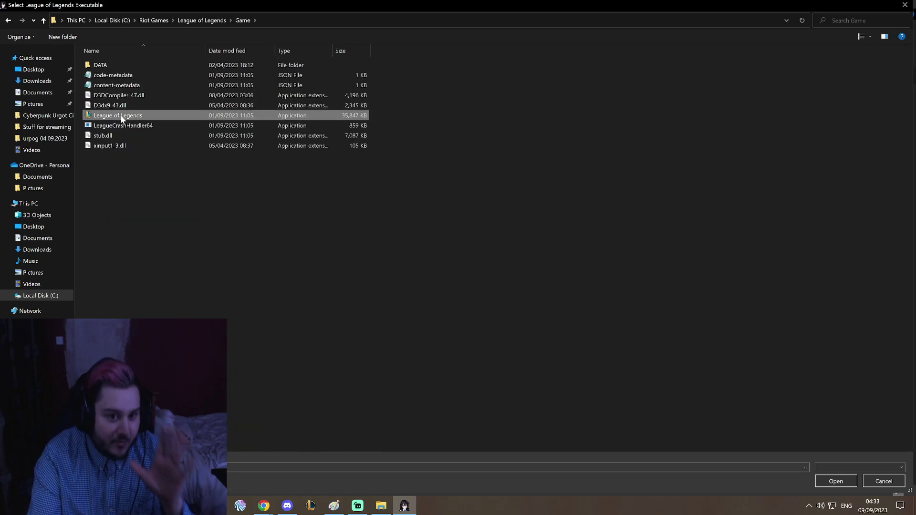
pyautogui.doubleClick(121, 116)
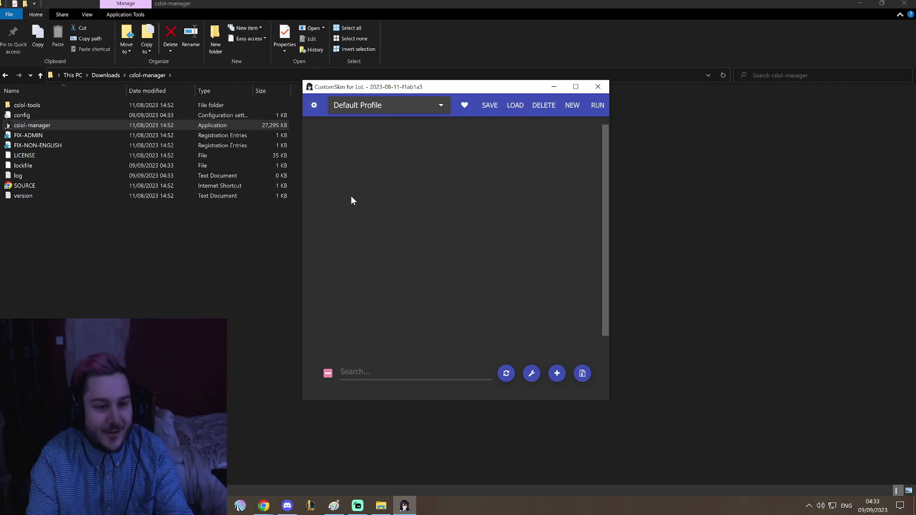
# - Reopen the Downloads folder in a smaller File Explorer window and import the Cyberpunk Urgot Rose Quartz V1.0 skin file into cslol-manager
pyautogui.click(904, 4)
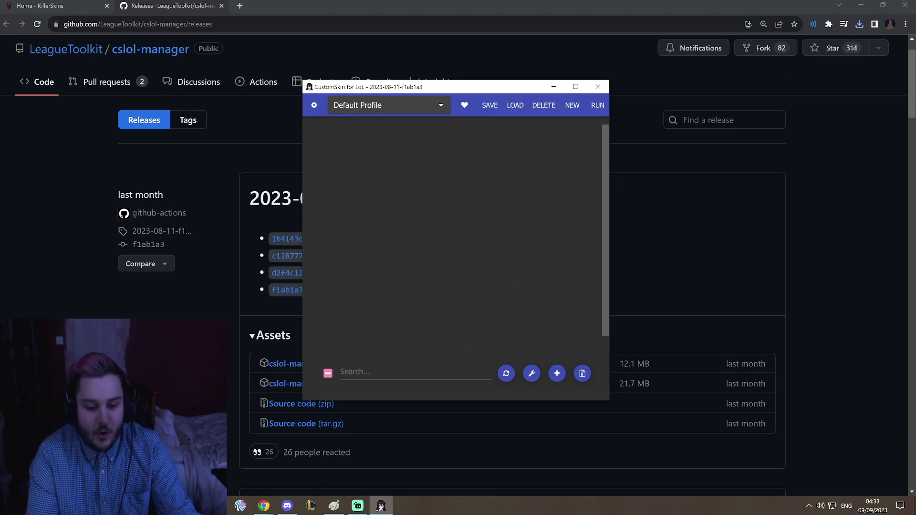
pyautogui.click(10, 506)
pyautogui.click(12, 424)
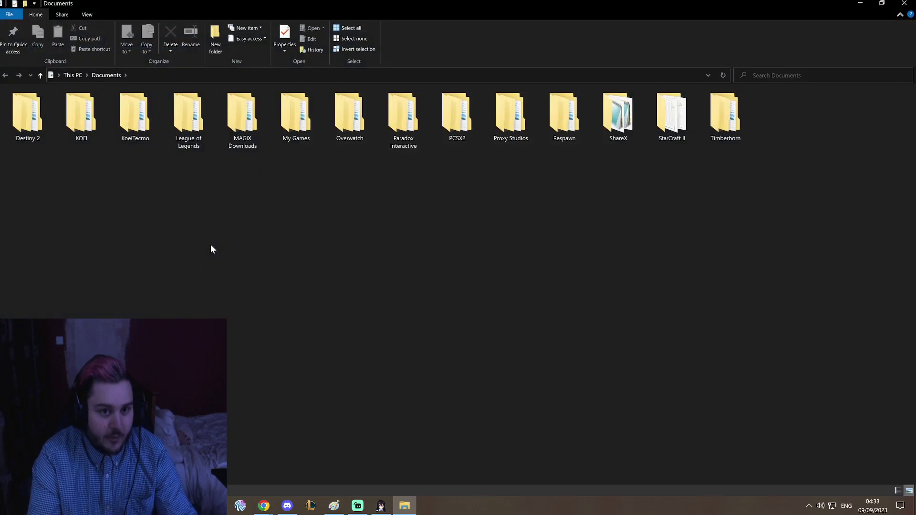
pyautogui.click(76, 75)
pyautogui.doubleClick(186, 134)
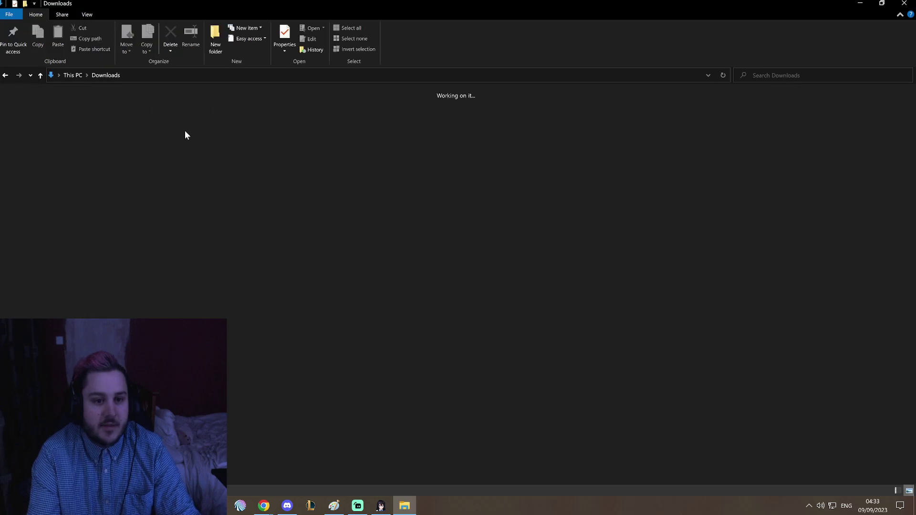
pyautogui.press('super+Down')
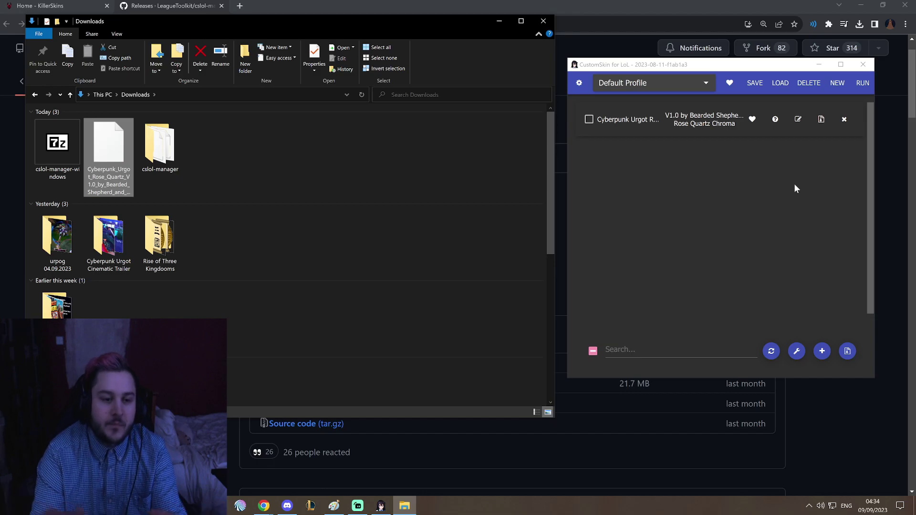
# - Enable the Cyberpunk Urgot Rose Quartz skin in the Default Profile and run the profile
pyautogui.click(589, 120)
pyautogui.click(859, 88)
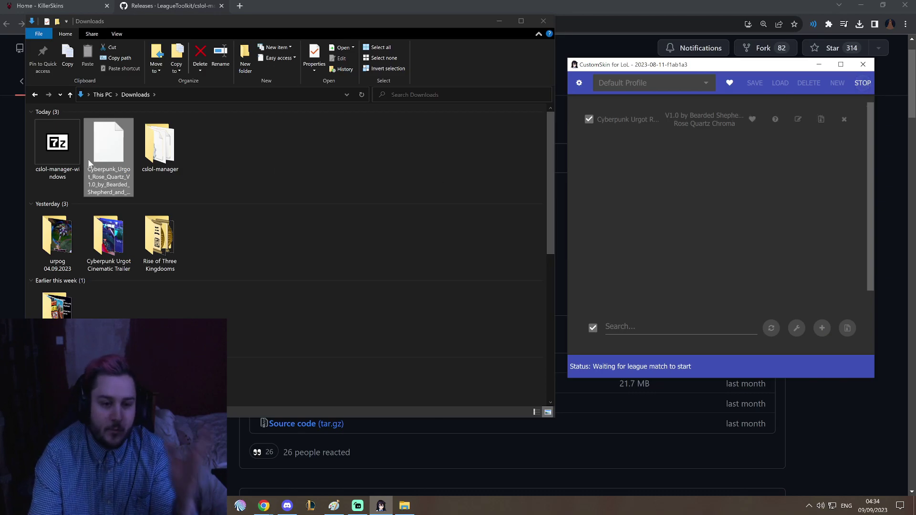
pyautogui.click(216, 165)
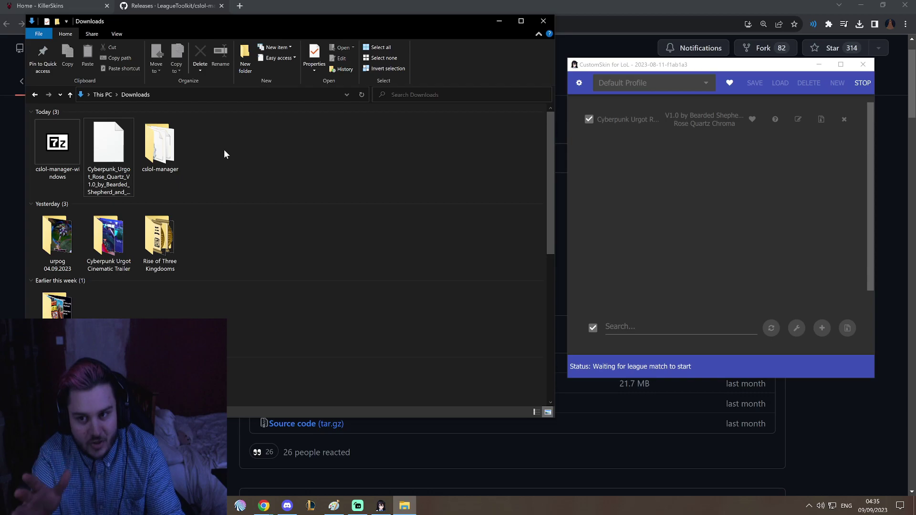
pyautogui.click(263, 506)
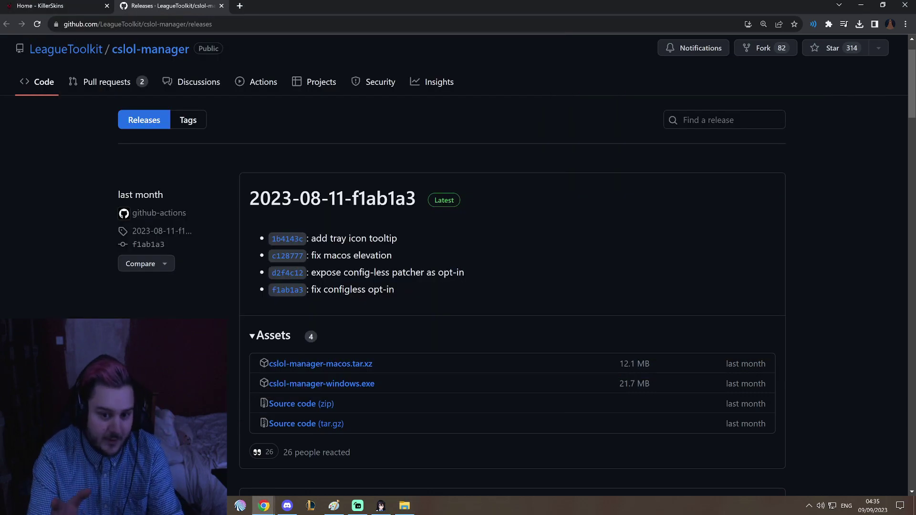
pyautogui.hotkey('alt', 'Tab')
pyautogui.click(321, 442)
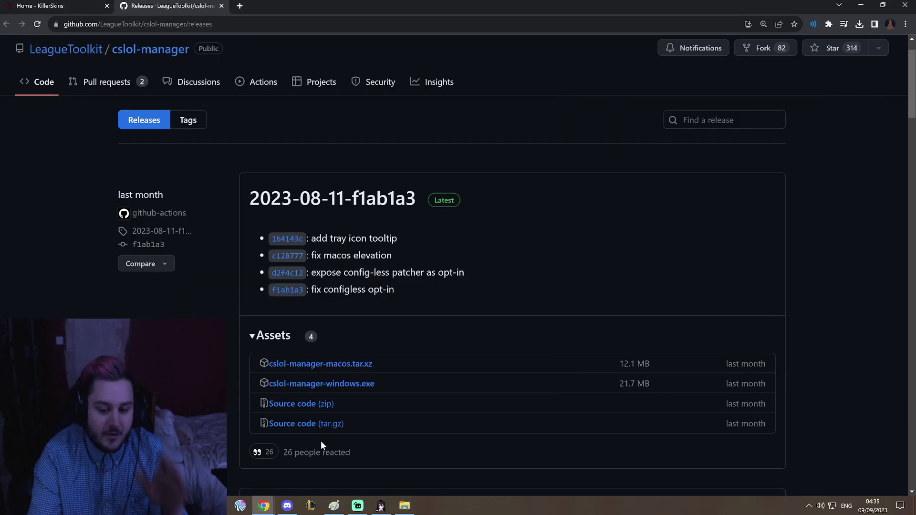
pyautogui.click(405, 505)
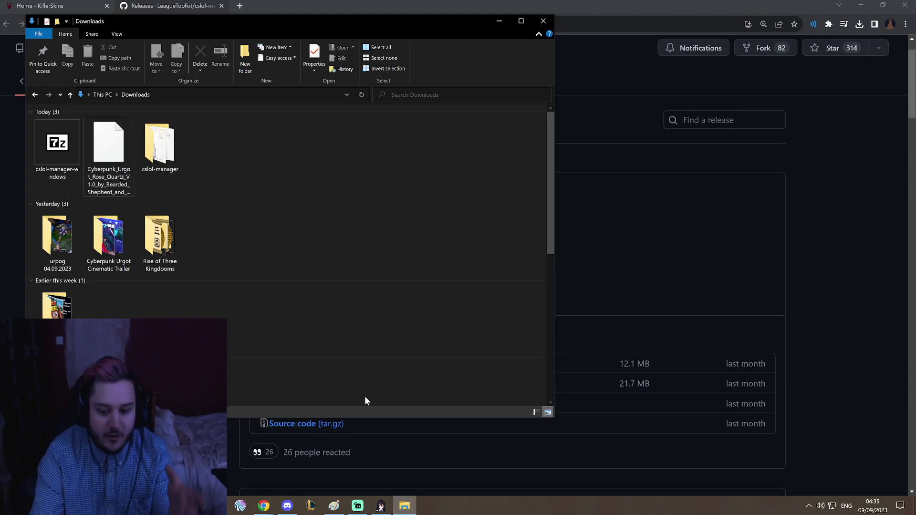
pyautogui.click(380, 505)
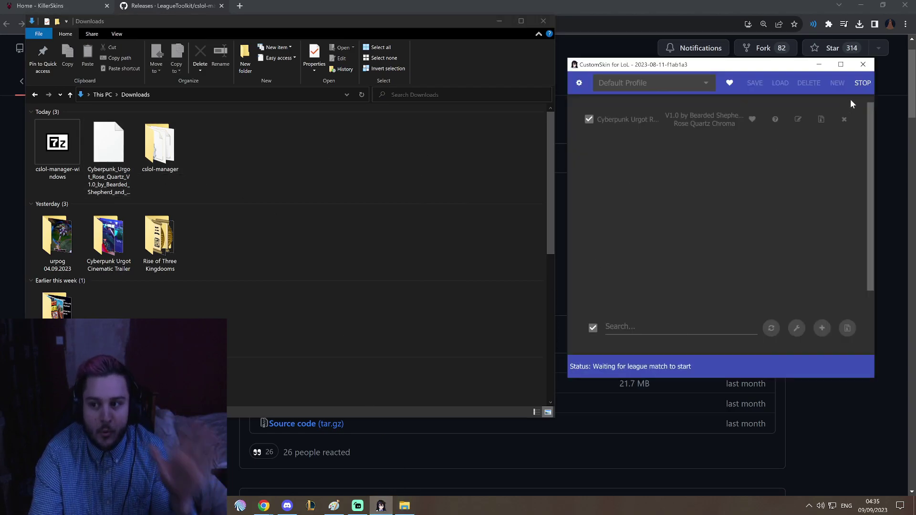